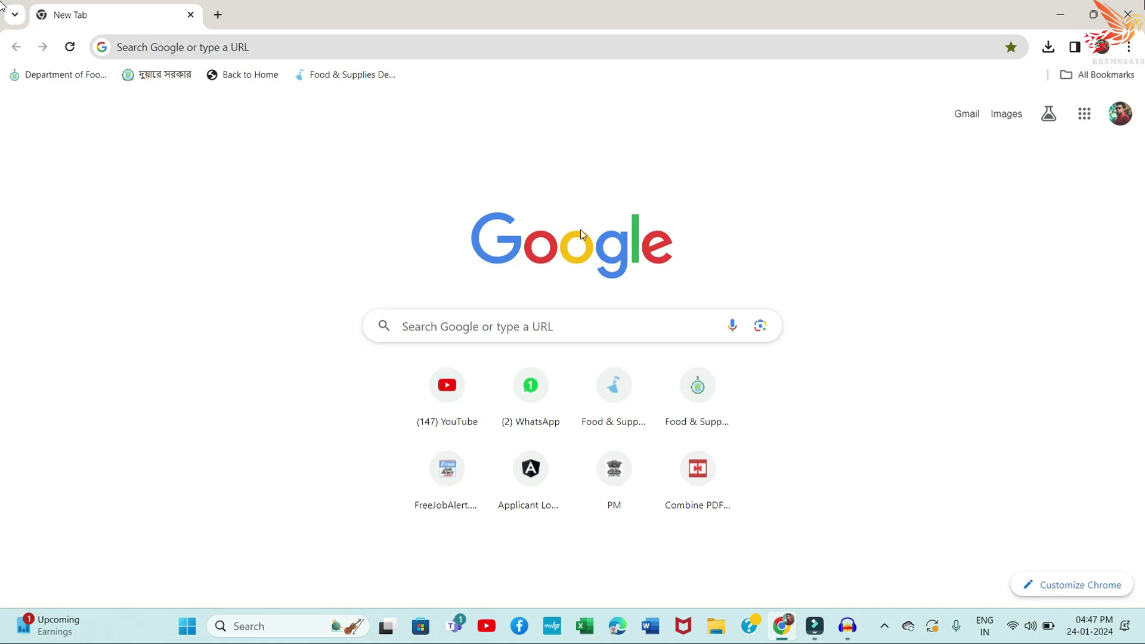
Step: Go to food.wb.gov.in in Chrome using the address bar's autocomplete suggestion
{"action": "left_click", "coordinate": [279, 47]}
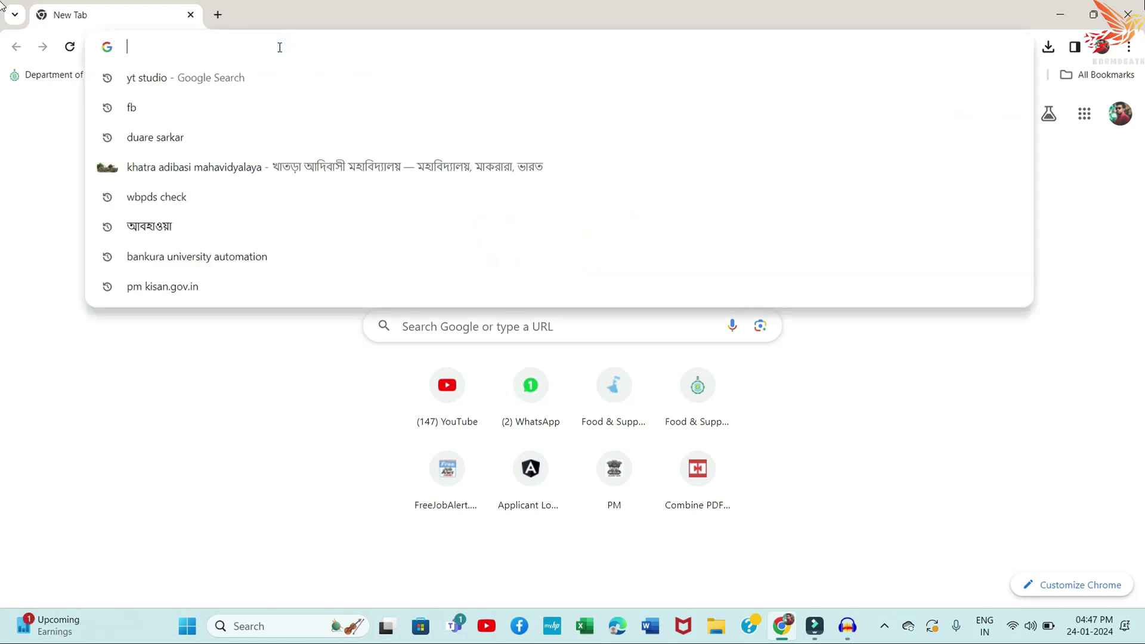
{"action": "type", "text": "food.wb.gov.in"}
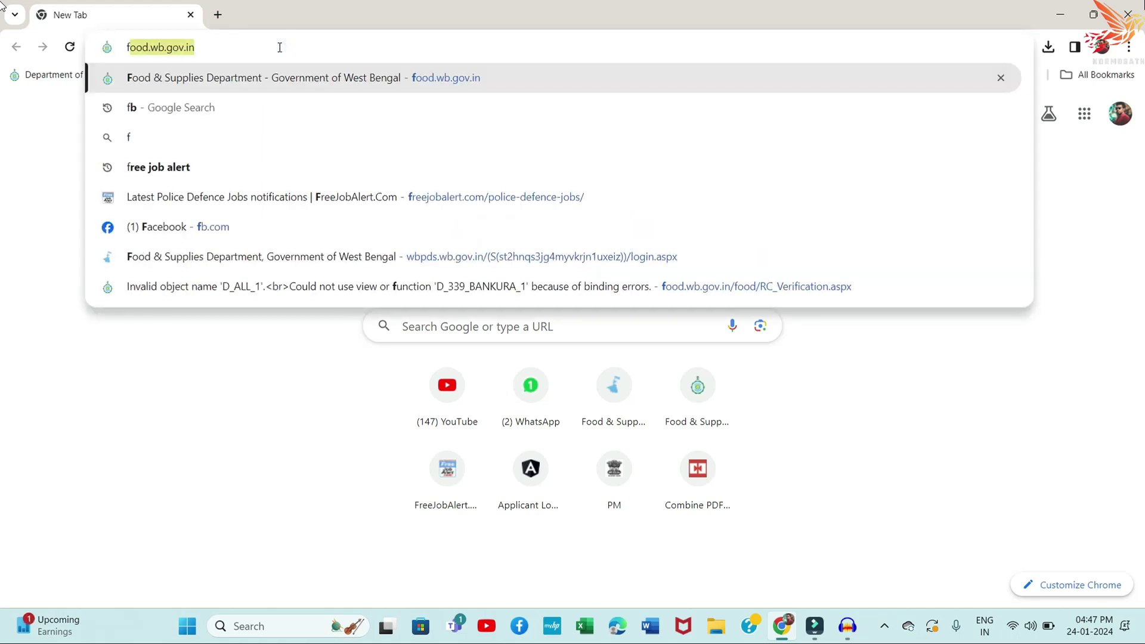
{"action": "key", "text": "Right"}
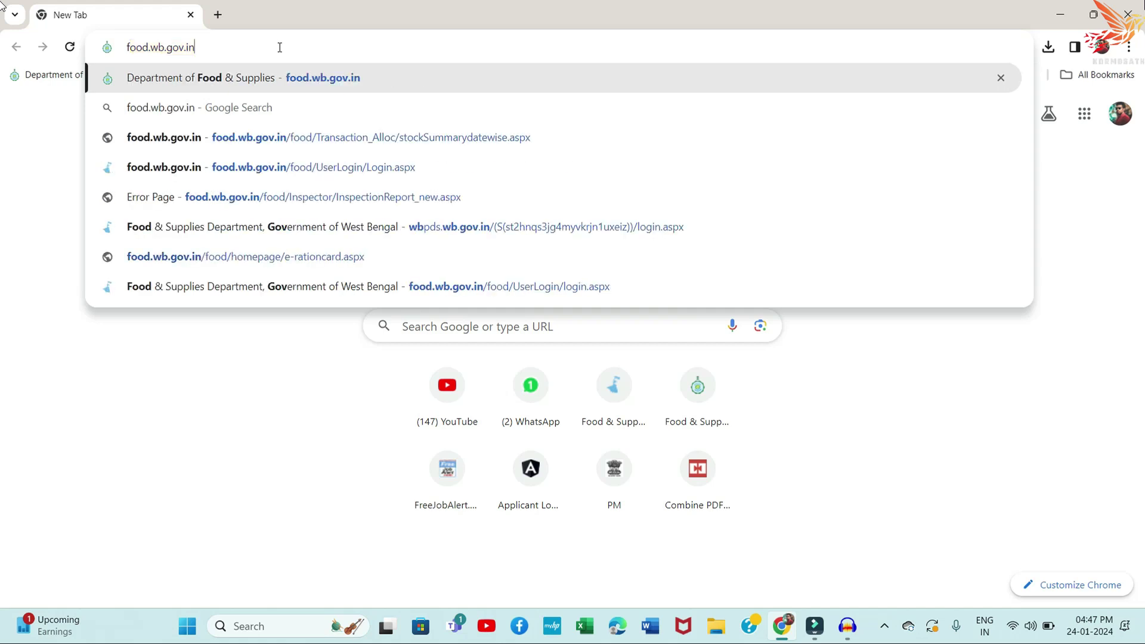
{"action": "key", "text": "Return"}
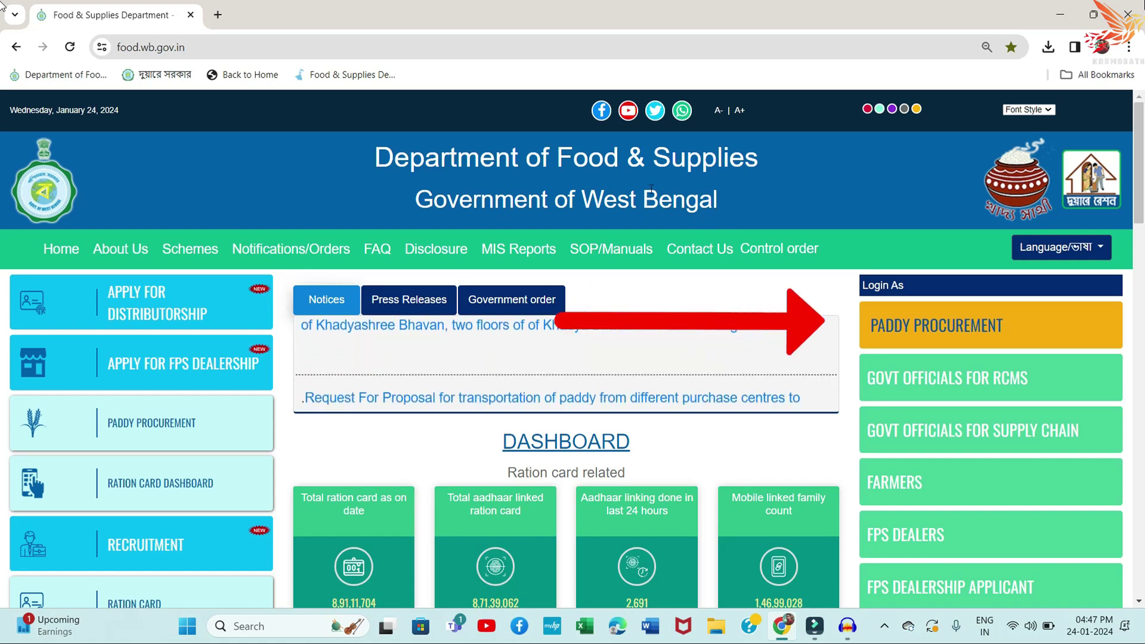
Step: Open the e-Paddy portal from the PADDY PROCUREMENT button and view its farmer links
{"action": "left_click", "coordinate": [955, 326]}
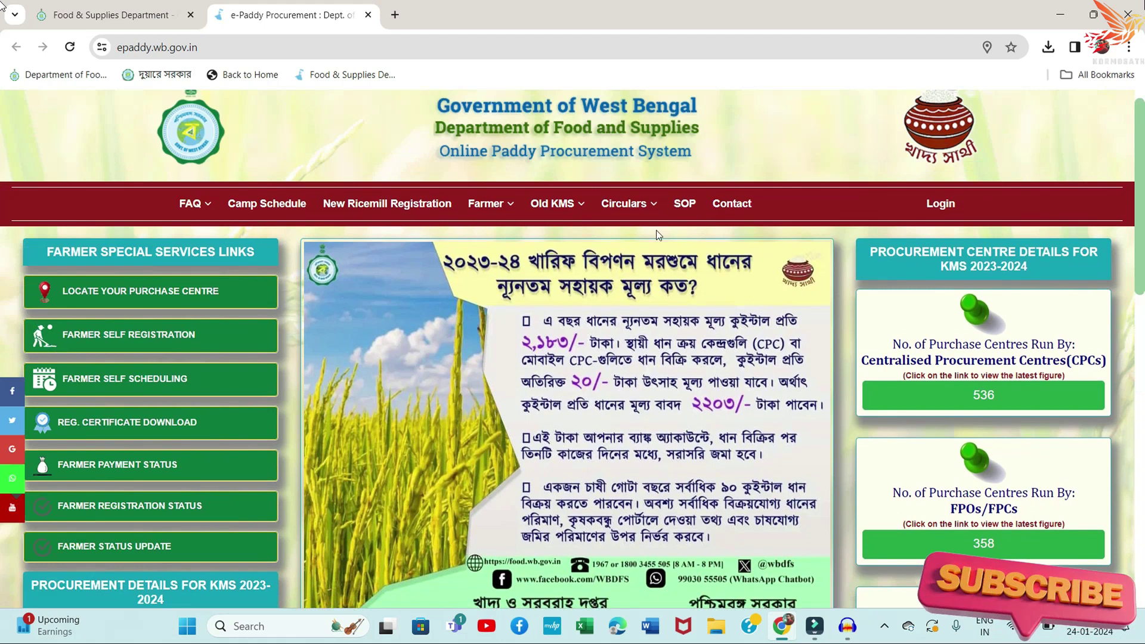
{"action": "scroll", "coordinate": [267, 359], "scroll_direction": "down", "scroll_amount": 1}
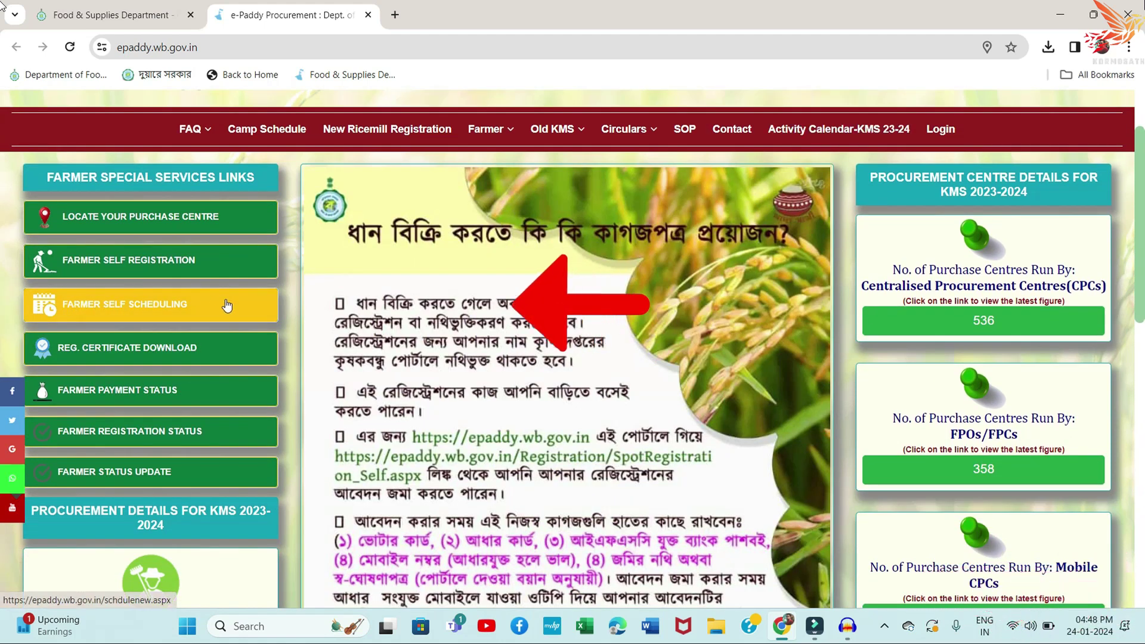
Step: Open Farmer Self Scheduling and submit the farmer's registration number with the captcha text
{"action": "left_click", "coordinate": [74, 307]}
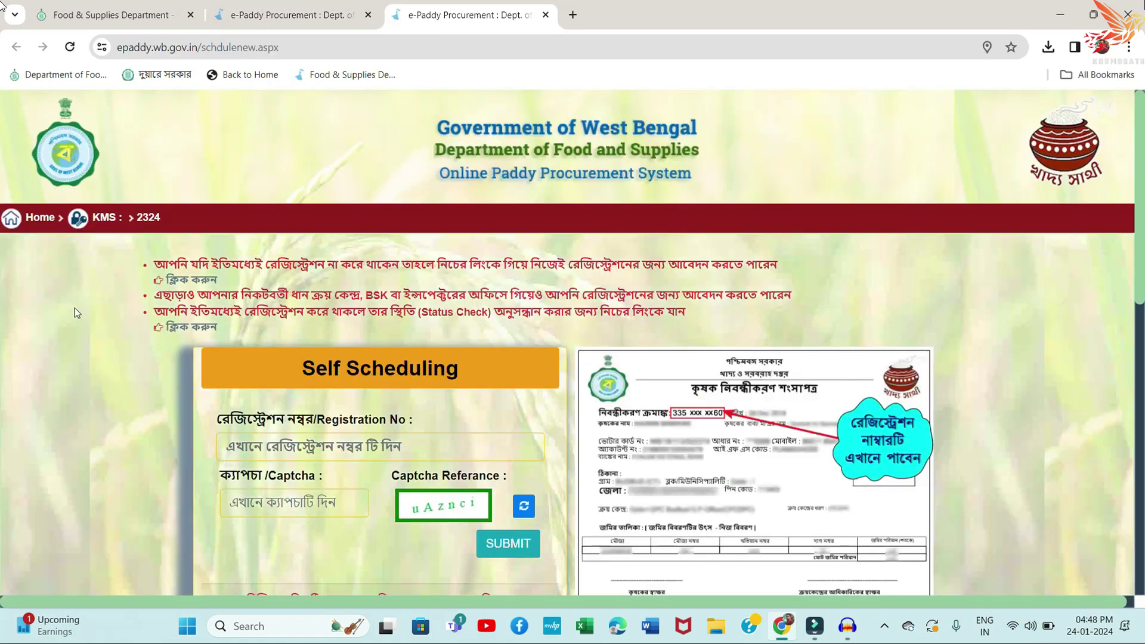
{"action": "scroll", "coordinate": [166, 363], "scroll_direction": "down", "scroll_amount": 3}
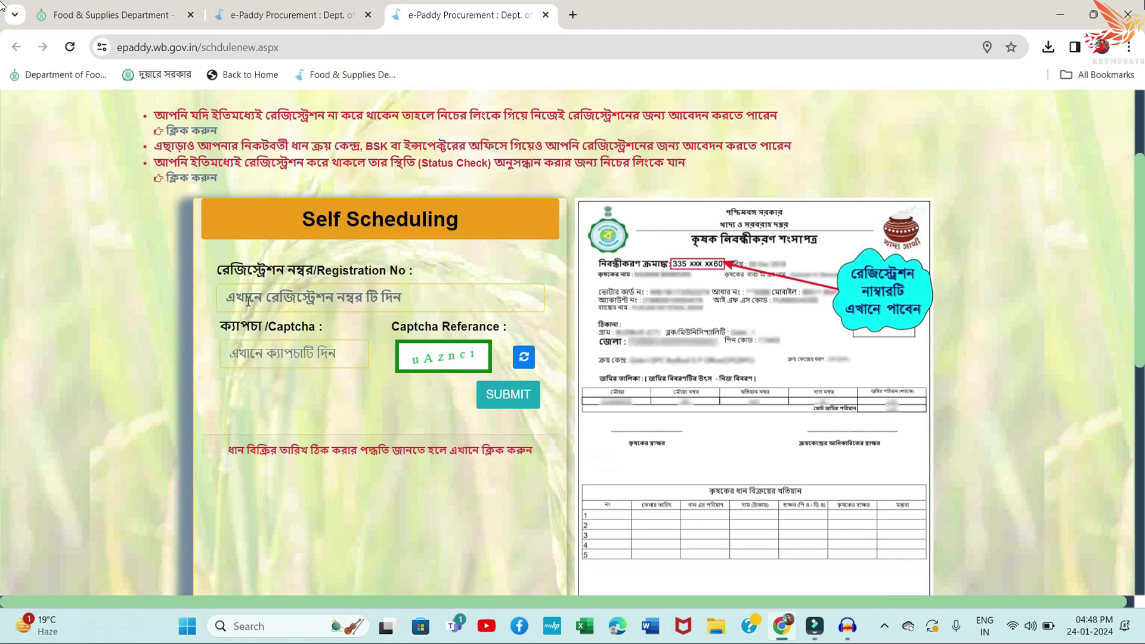
{"action": "left_click", "coordinate": [320, 302]}
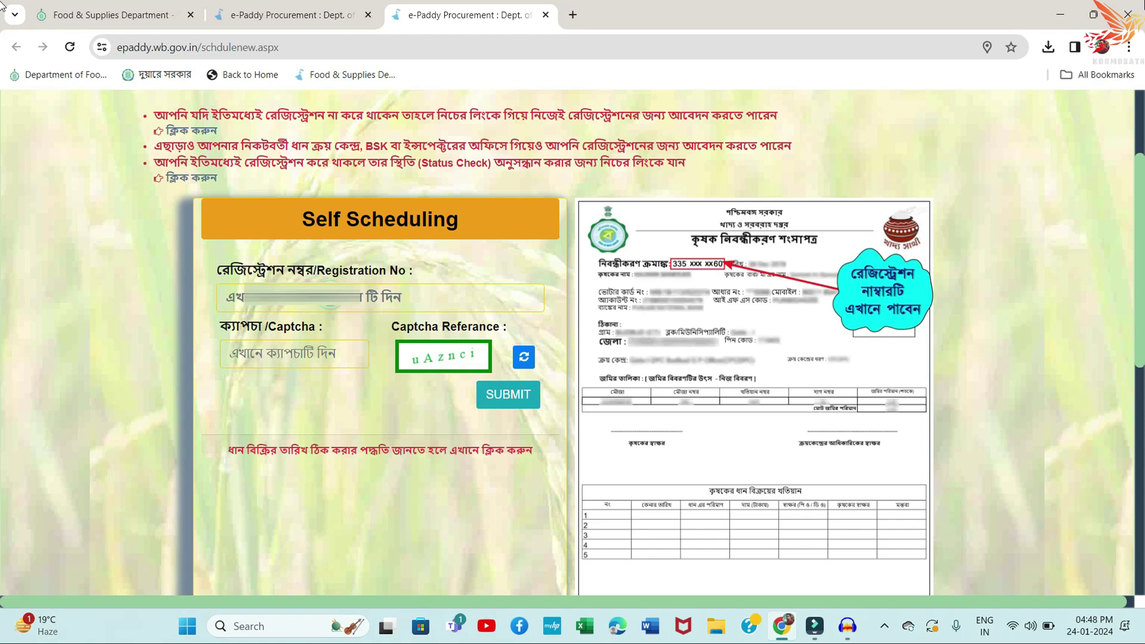
{"action": "key", "text": "ctrl+v"}
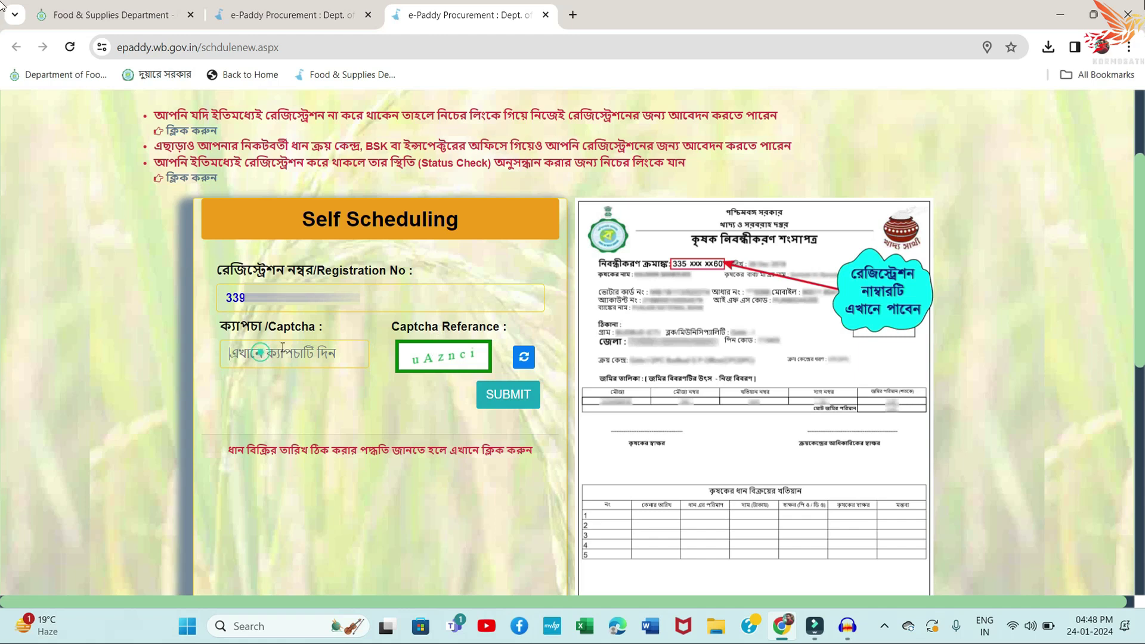
{"action": "left_click", "coordinate": [362, 368]}
{"action": "type", "text": "uA"}
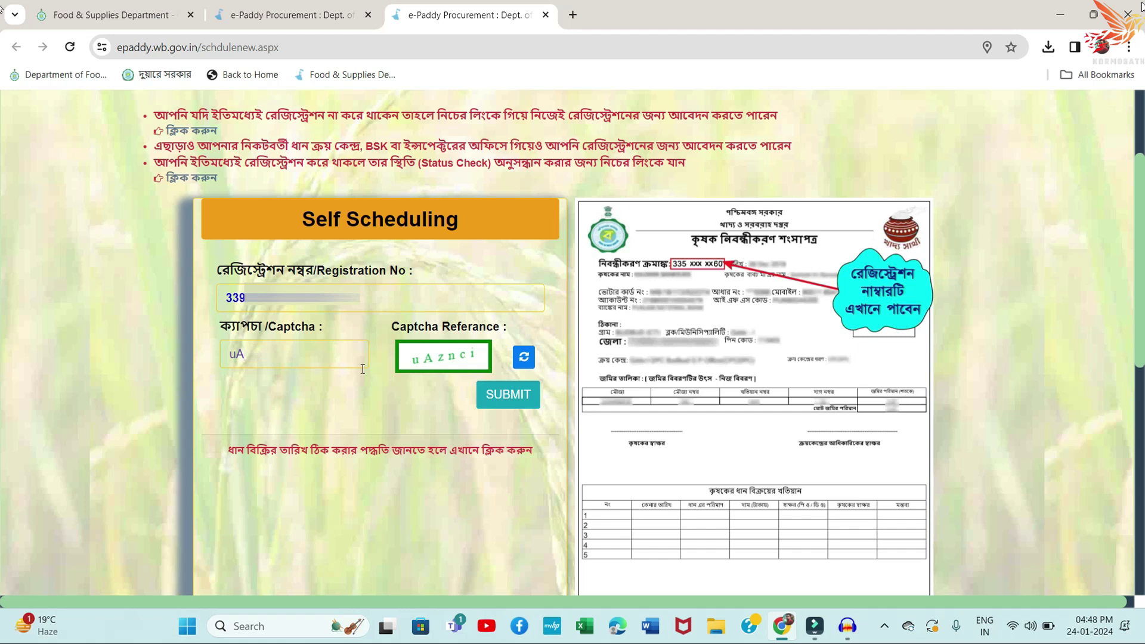
{"action": "type", "text": "znci"}
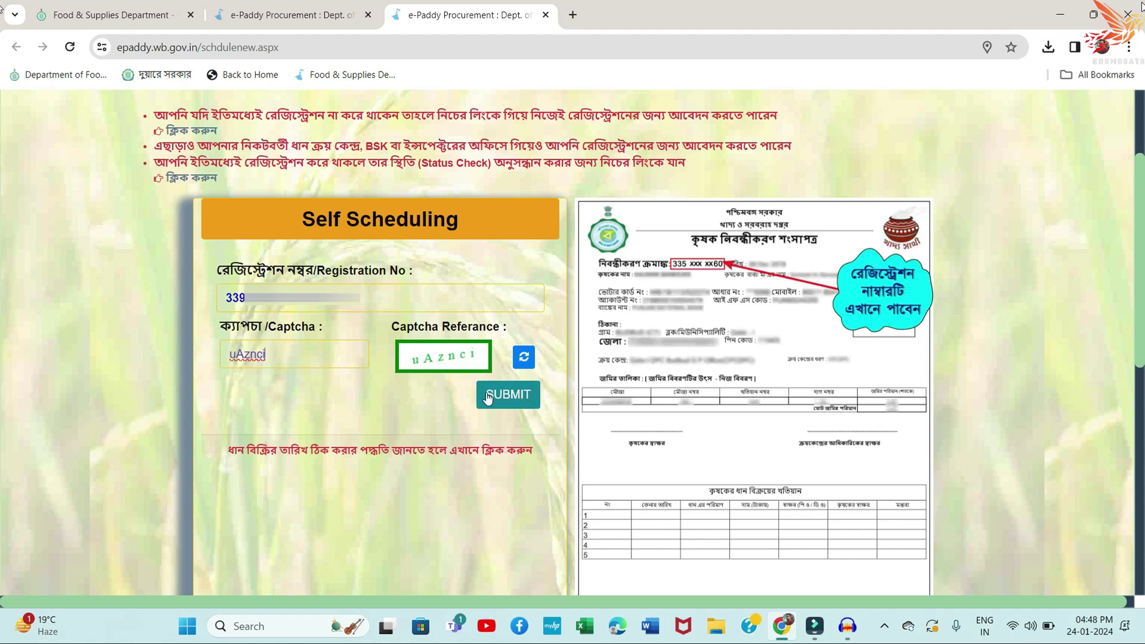
{"action": "left_click", "coordinate": [514, 397]}
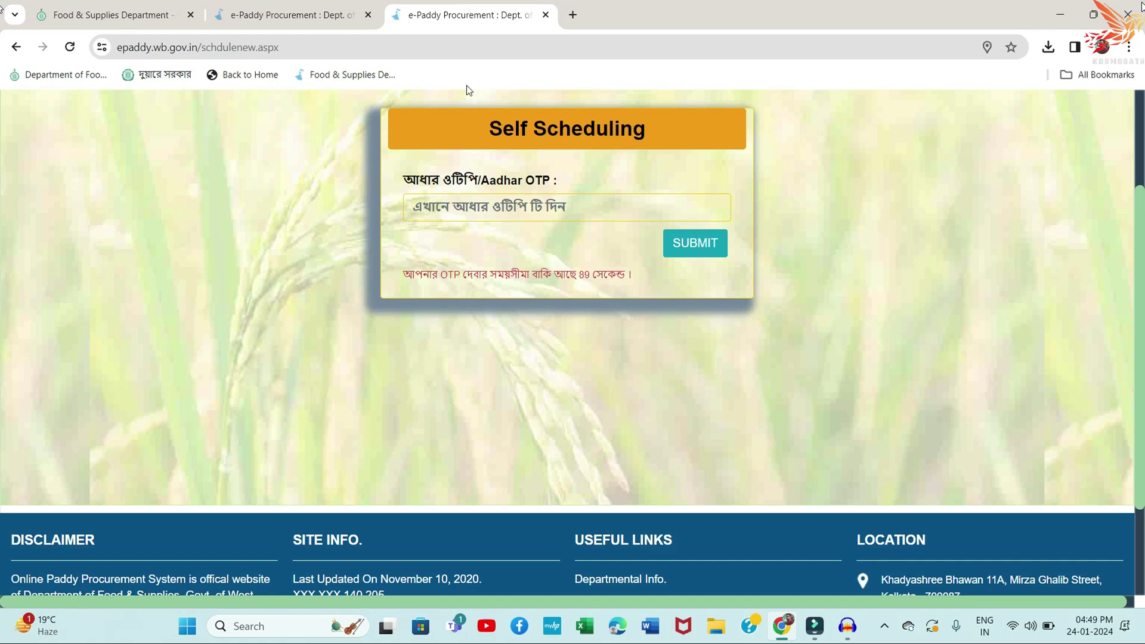
Step: Enter and submit the Aadhaar OTP, then confirm the farmer's details to proceed
{"action": "left_click", "coordinate": [515, 212]}
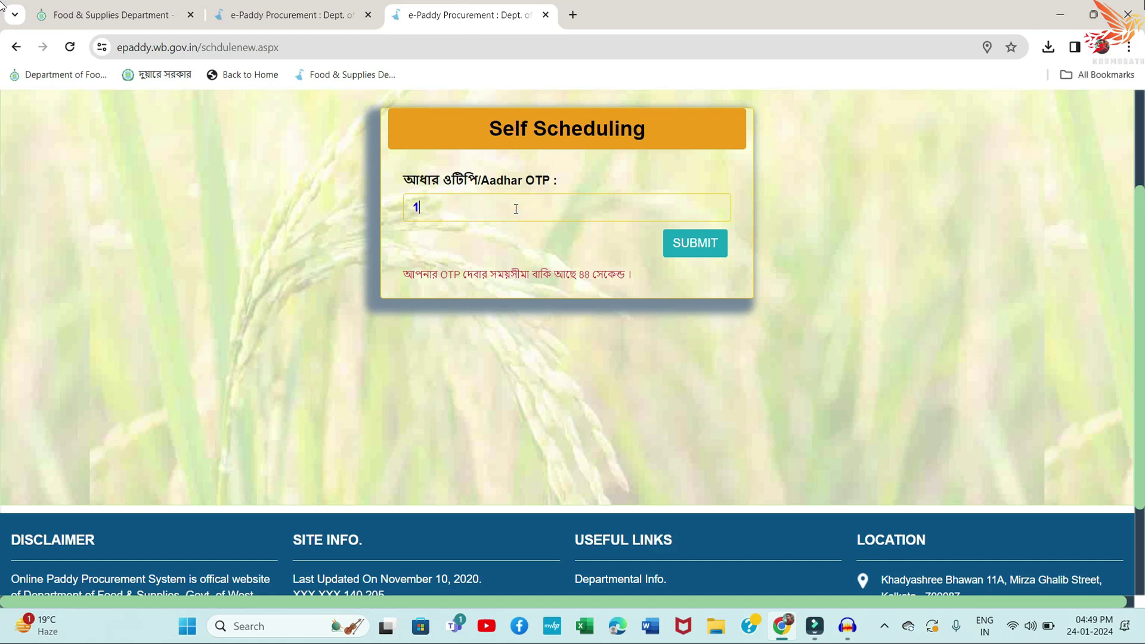
{"action": "left_click", "coordinate": [683, 240]}
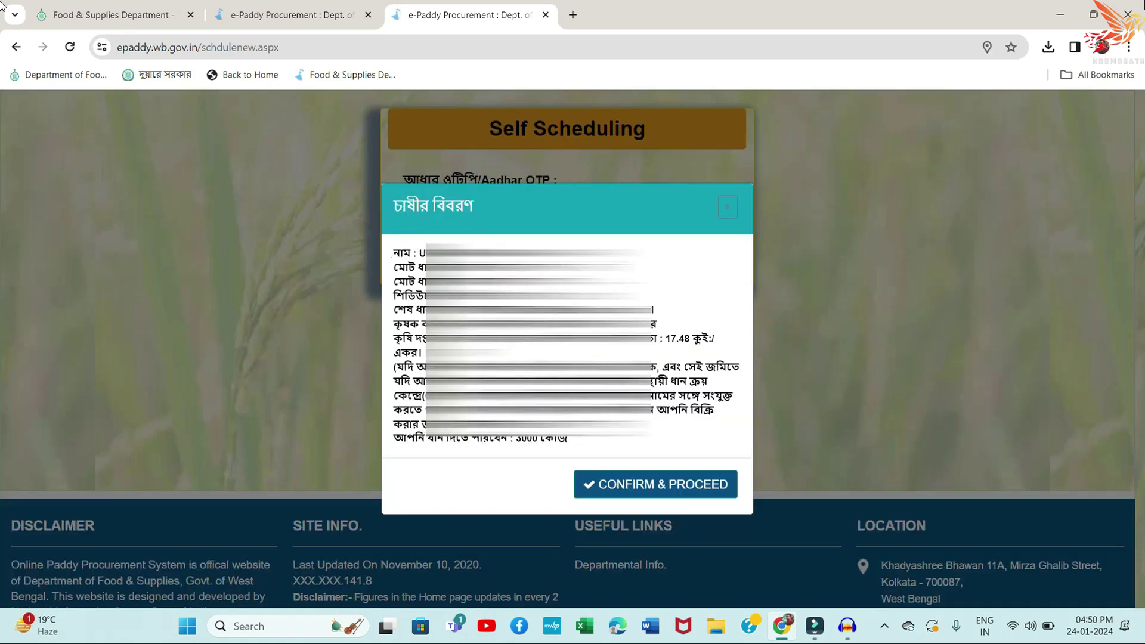
{"action": "left_click", "coordinate": [620, 489]}
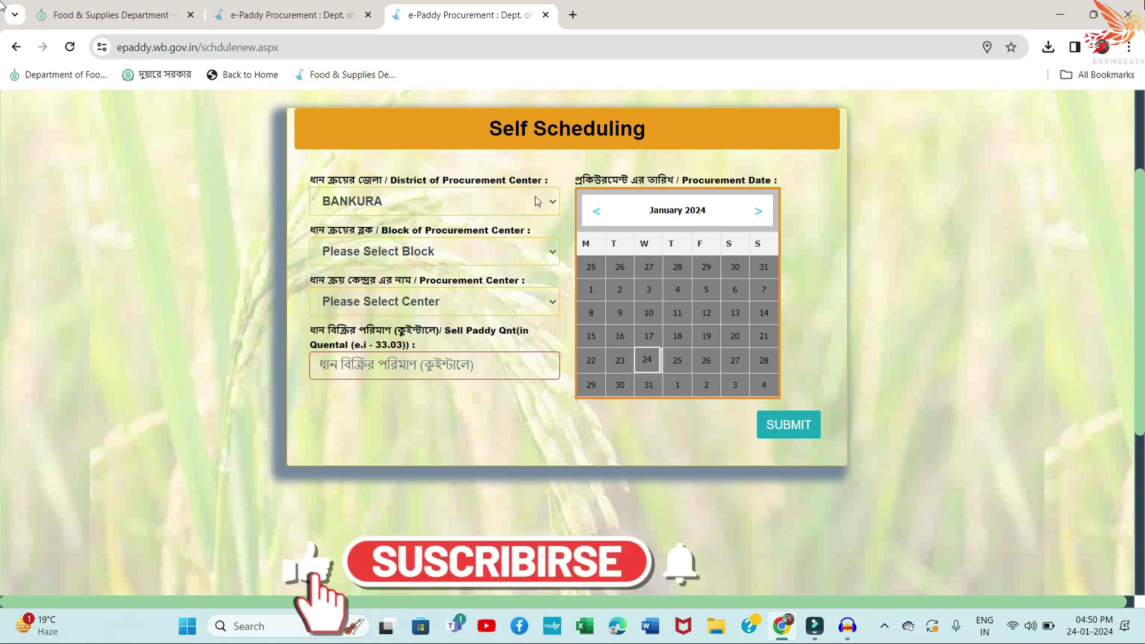
Step: Choose block Khatra and procurement centre Sahebbandh Community Hall under district BANKURA
{"action": "left_click", "coordinate": [439, 253]}
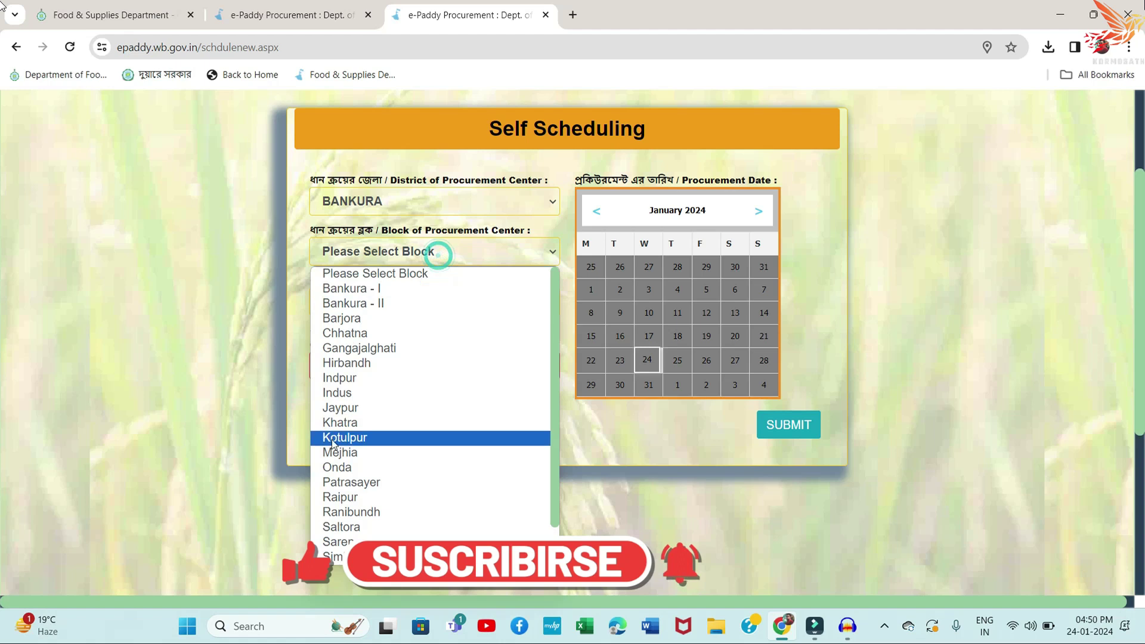
{"action": "left_click", "coordinate": [352, 422]}
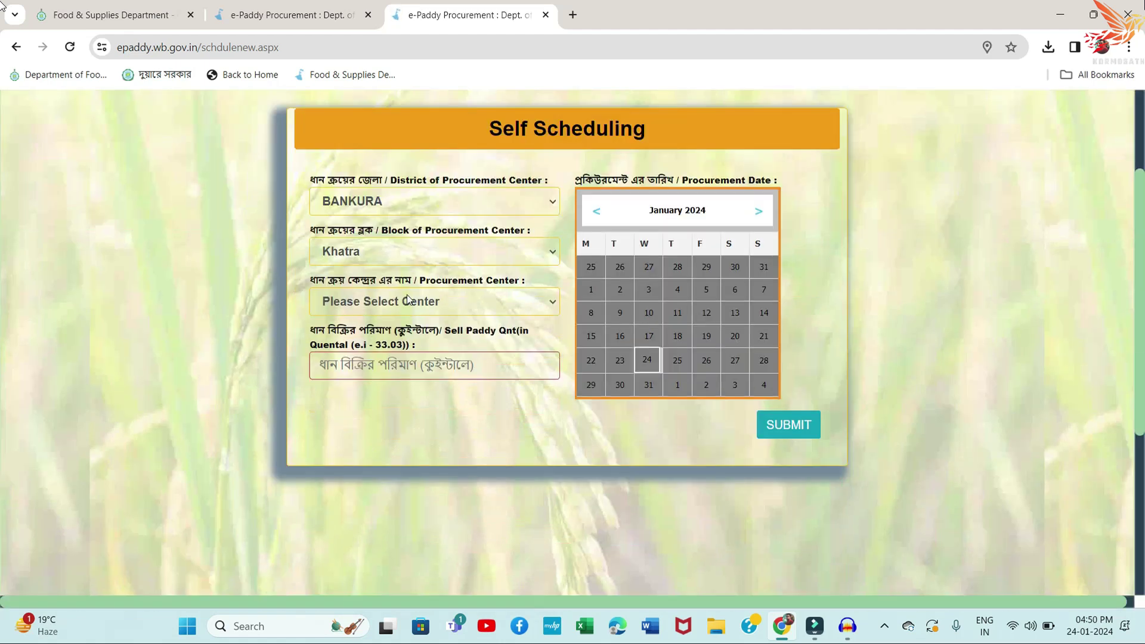
{"action": "left_click", "coordinate": [410, 301]}
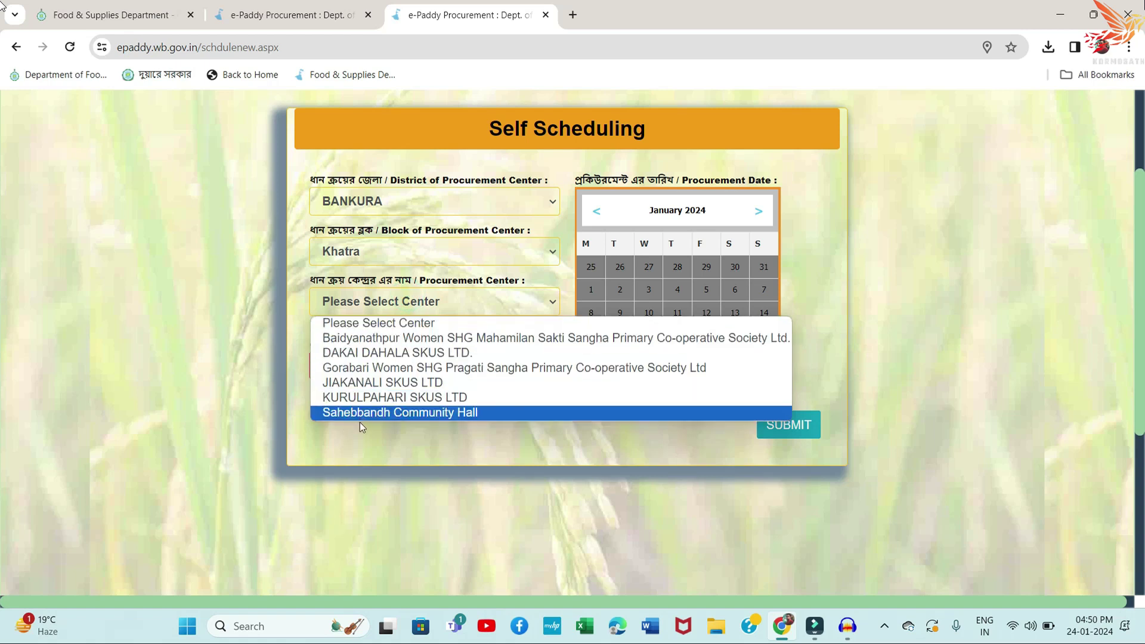
{"action": "left_click", "coordinate": [399, 412]}
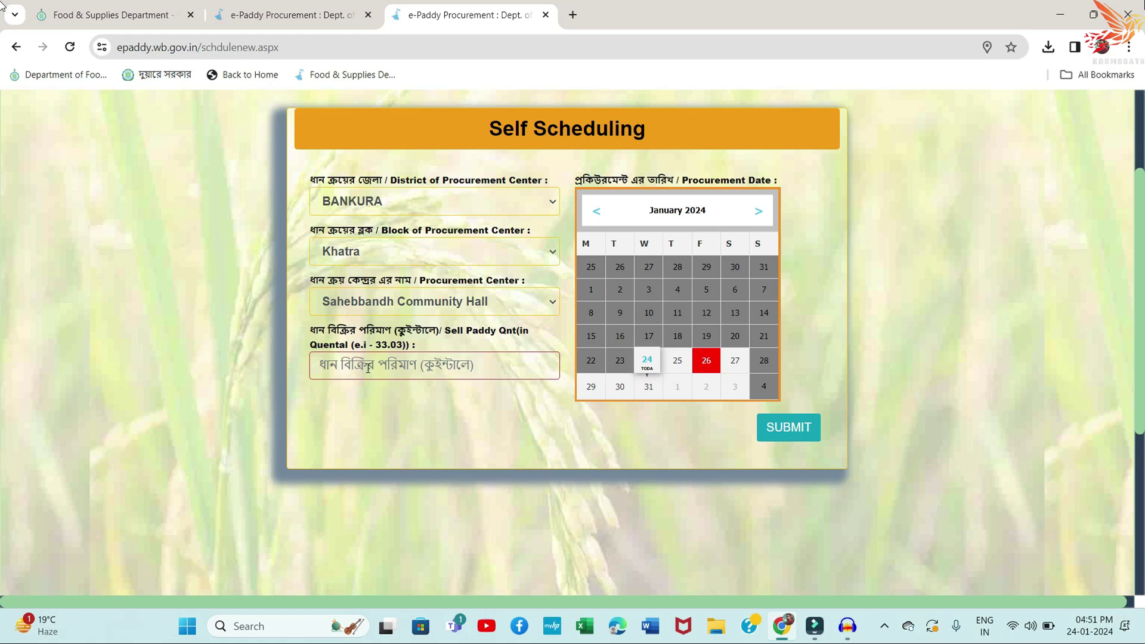
Step: Enter 30 quintals to sell, pick 6 February 2024, and submit the form
{"action": "type", "text": "30"}
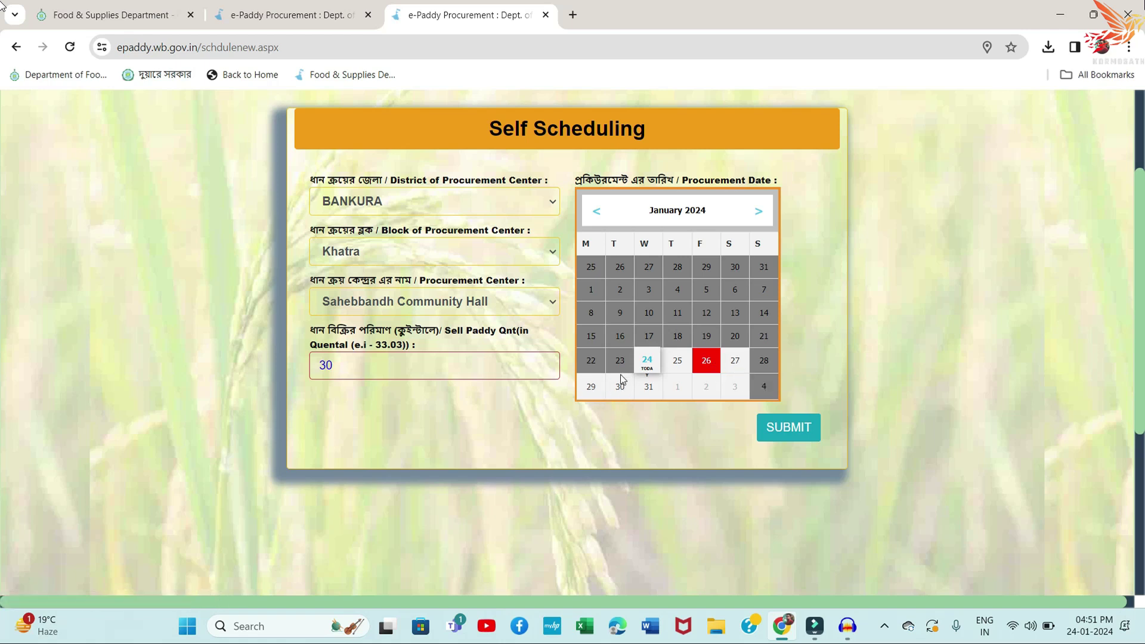
{"action": "left_click", "coordinate": [764, 213]}
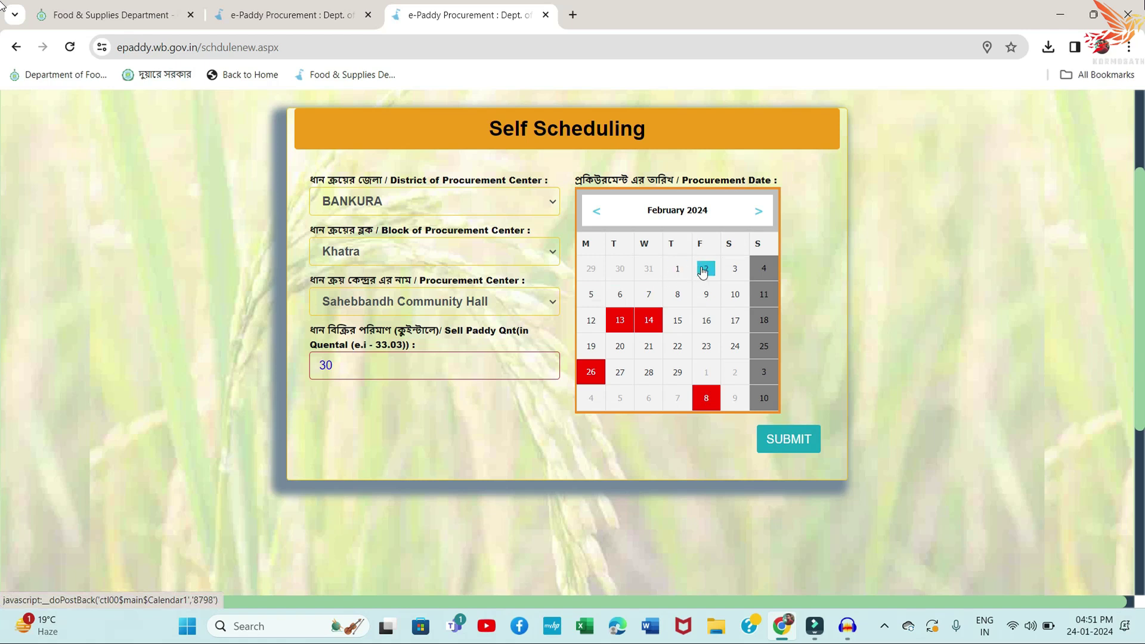
{"action": "left_click", "coordinate": [616, 298]}
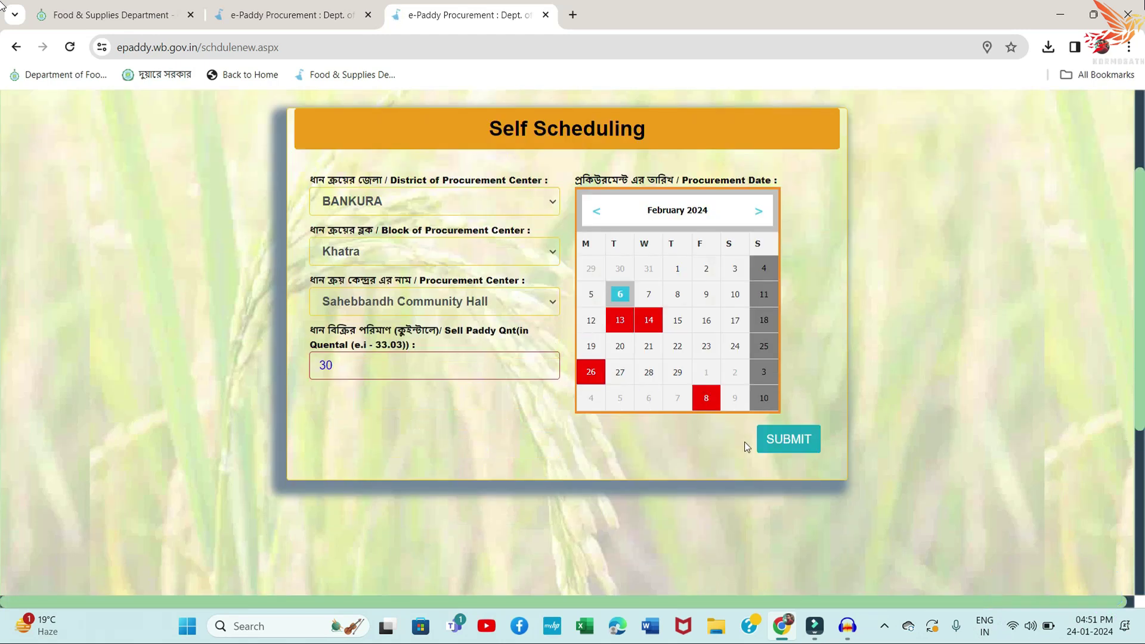
{"action": "left_click", "coordinate": [789, 444]}
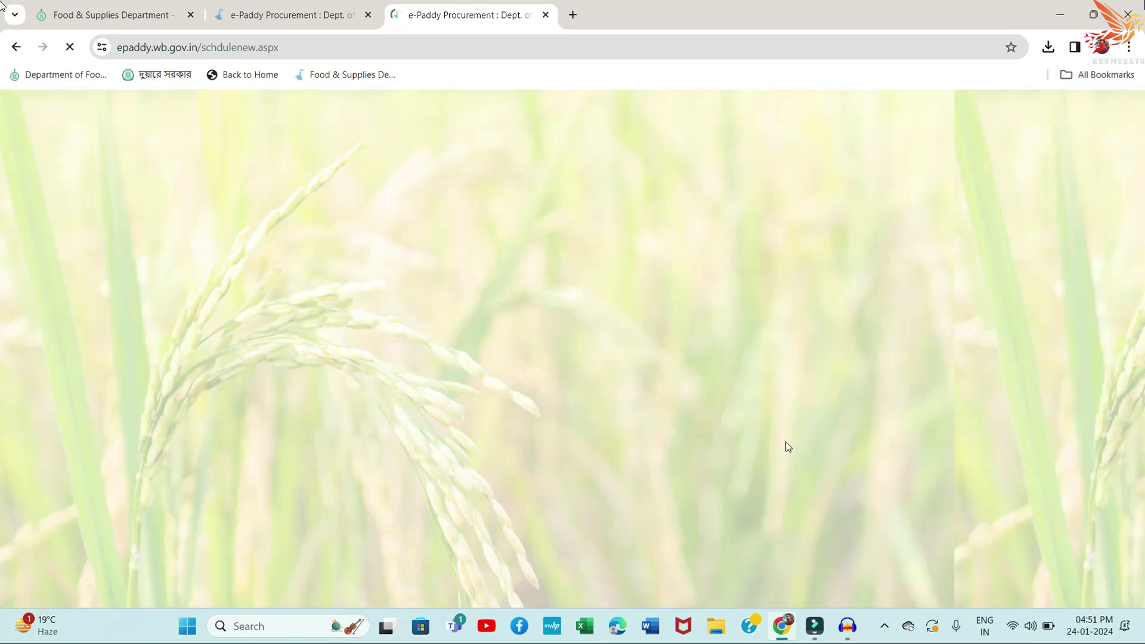
Step: Mark schedule number 07 in the 06/02/2024 slot grid
{"action": "scroll", "coordinate": [313, 431], "scroll_direction": "down", "scroll_amount": 2}
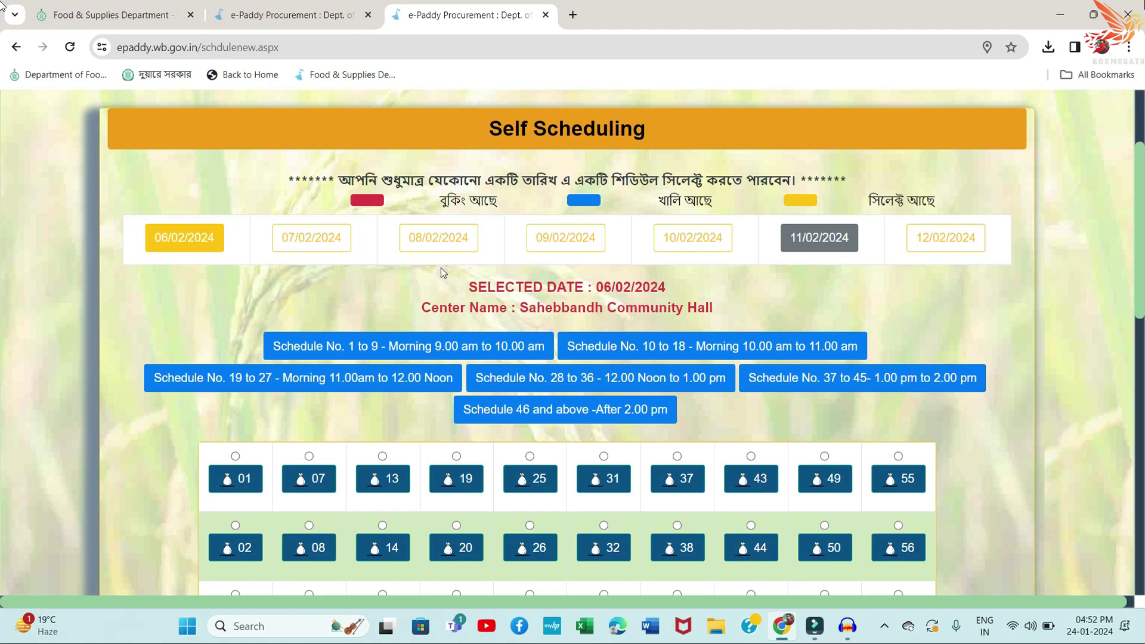
{"action": "scroll", "coordinate": [450, 262], "scroll_direction": "down", "scroll_amount": 5}
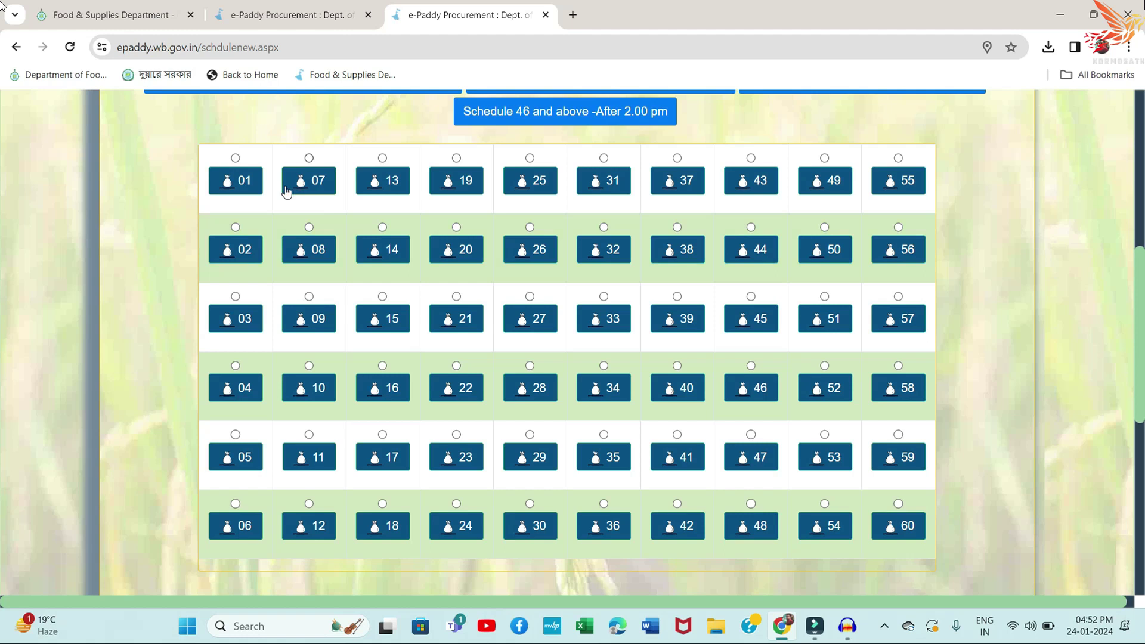
{"action": "left_click", "coordinate": [309, 158]}
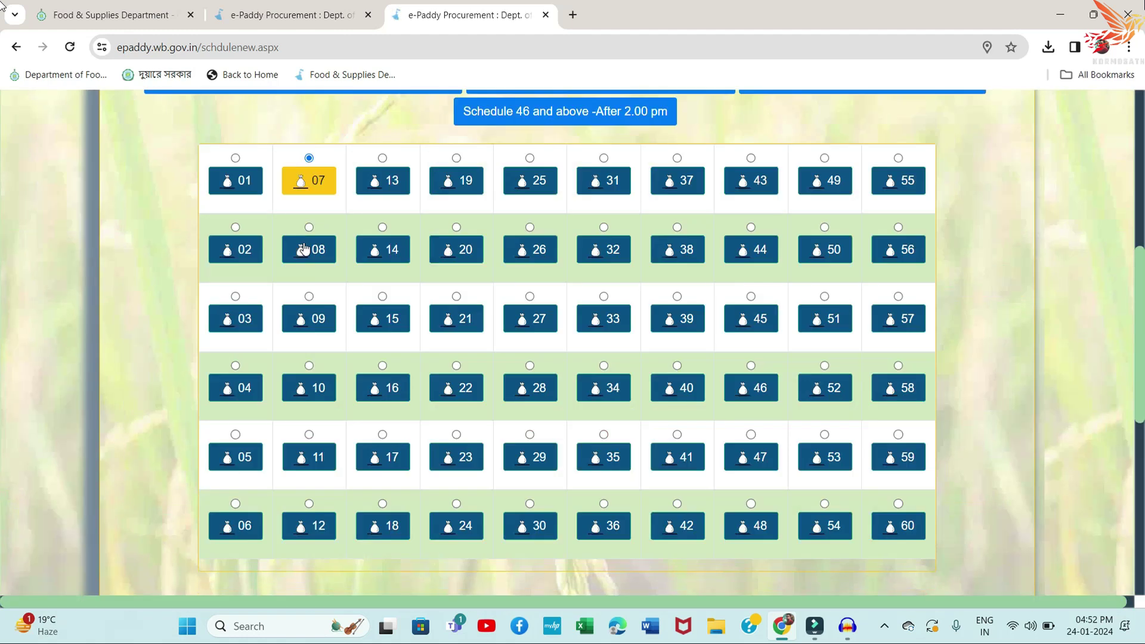
{"action": "scroll", "coordinate": [307, 247], "scroll_direction": "up", "scroll_amount": 2}
{"action": "scroll", "coordinate": [308, 246], "scroll_direction": "down", "scroll_amount": 5}
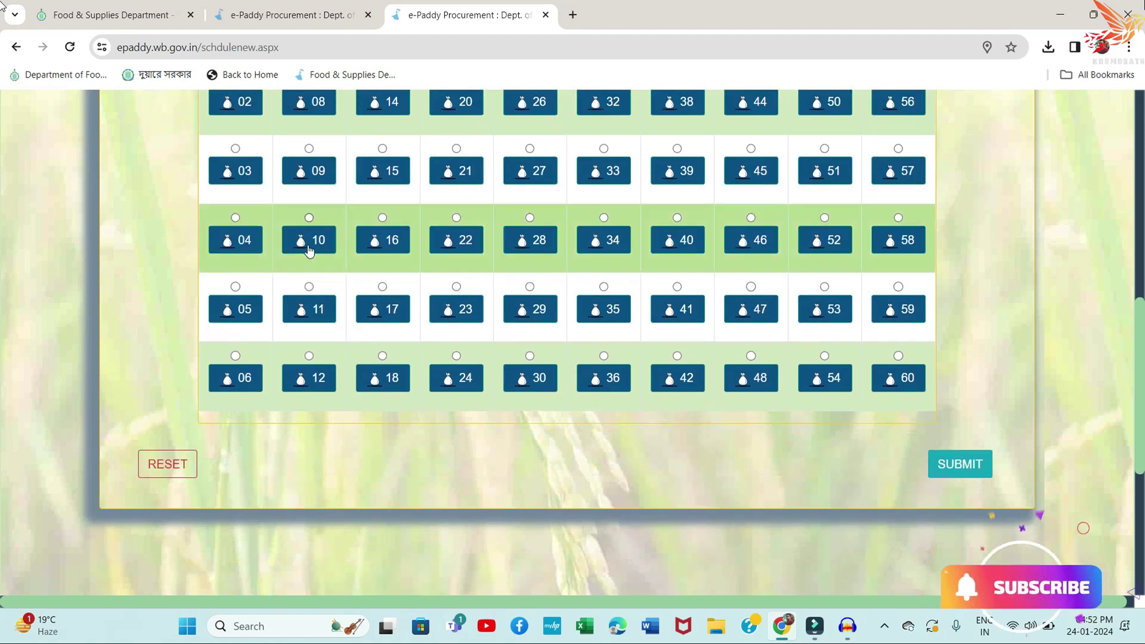
{"action": "scroll", "coordinate": [1001, 553], "scroll_direction": "up", "scroll_amount": 1}
{"action": "scroll", "coordinate": [958, 539], "scroll_direction": "up", "scroll_amount": 3}
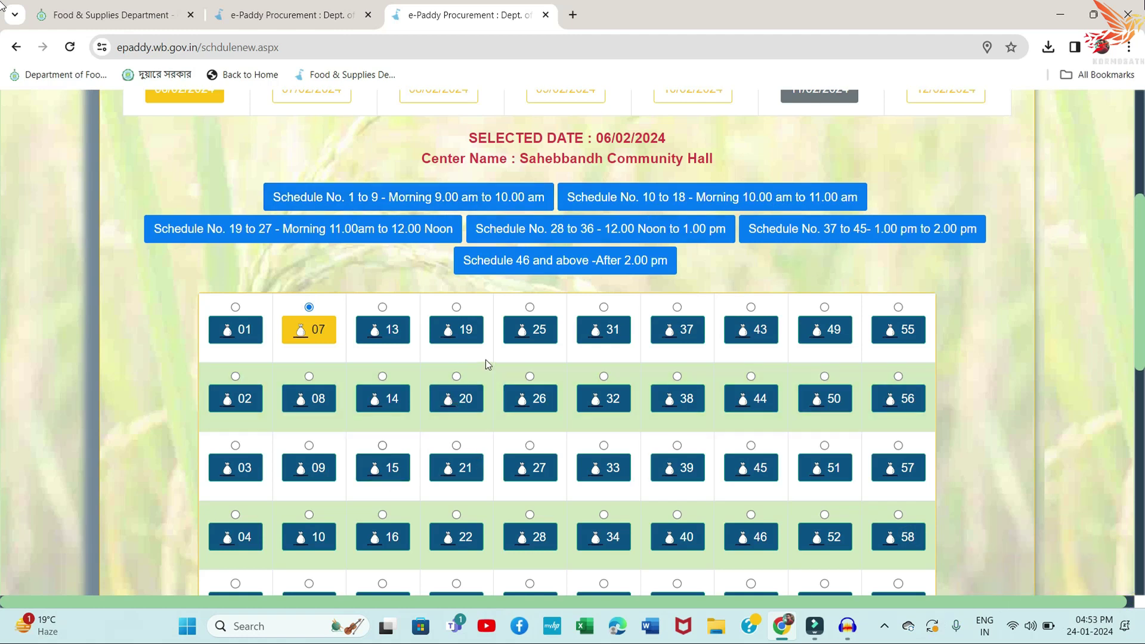
Step: Submit the slot 07 booking to generate the booking slip
{"action": "scroll", "coordinate": [486, 359], "scroll_direction": "down", "scroll_amount": 7}
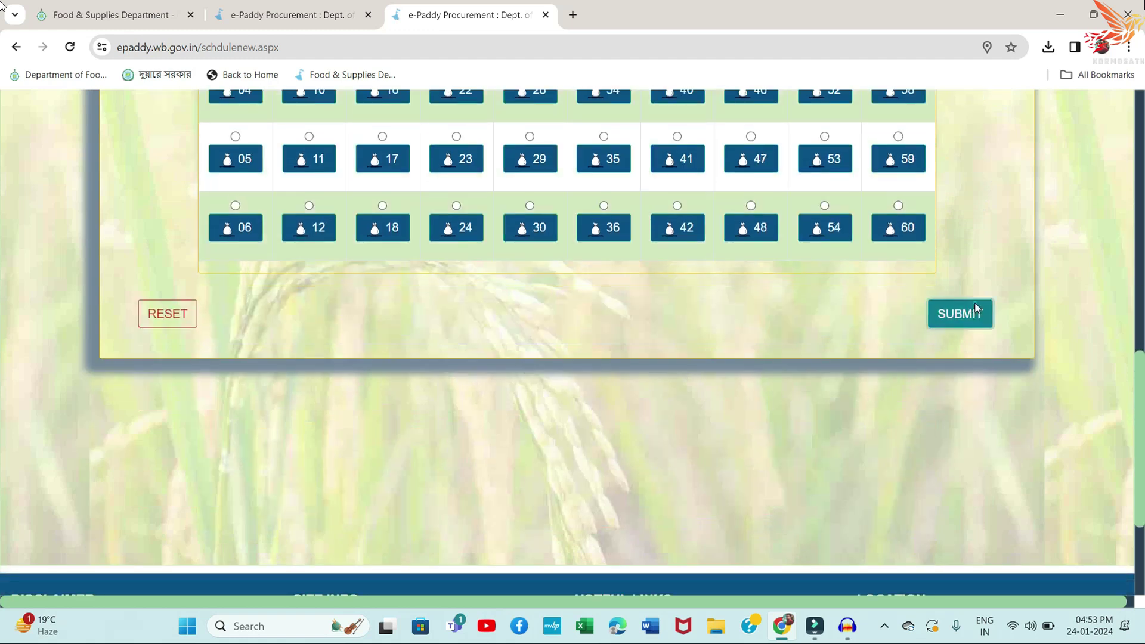
{"action": "left_click", "coordinate": [976, 311]}
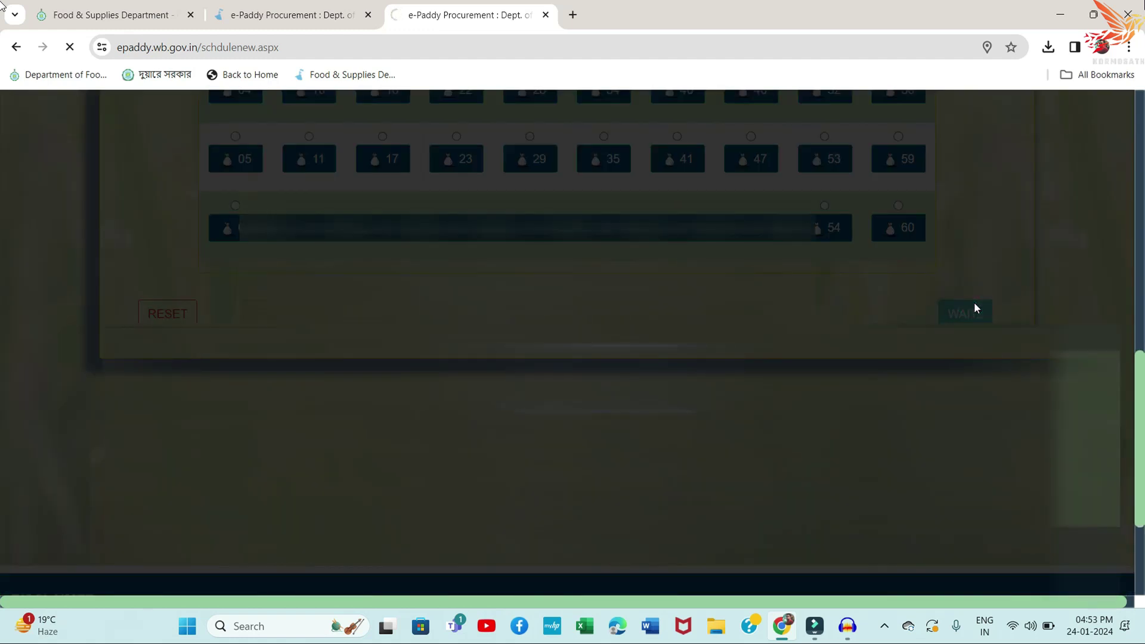